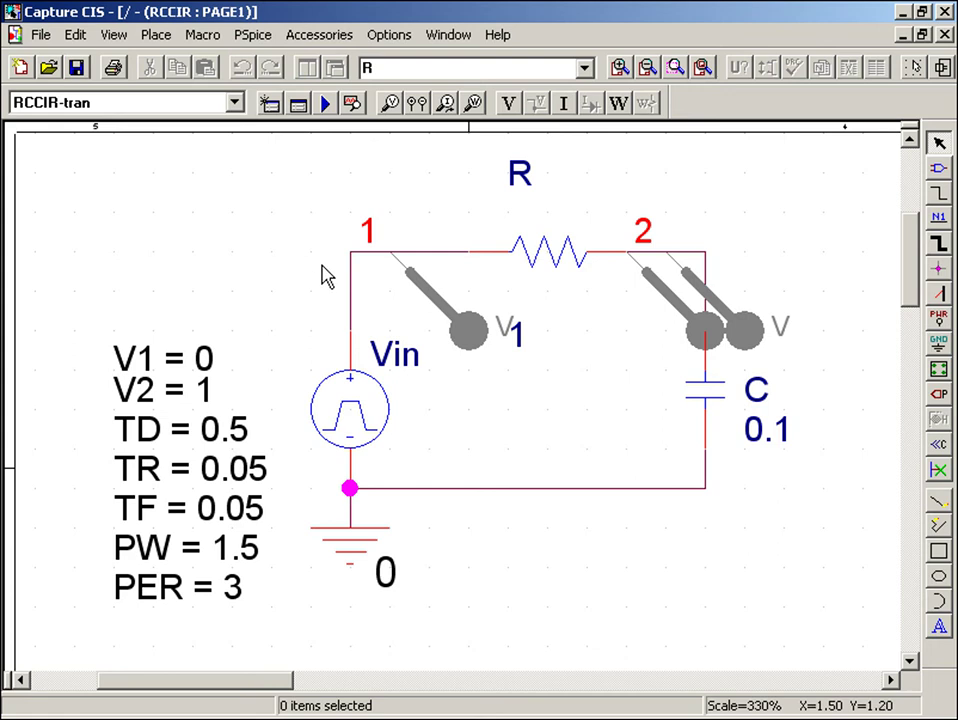
Step: Run the PSpice simulation, inspect the V(1), V(2) and I(R) plots, then return to MATLAB
{"action": "left_click", "coordinate": [326, 103]}
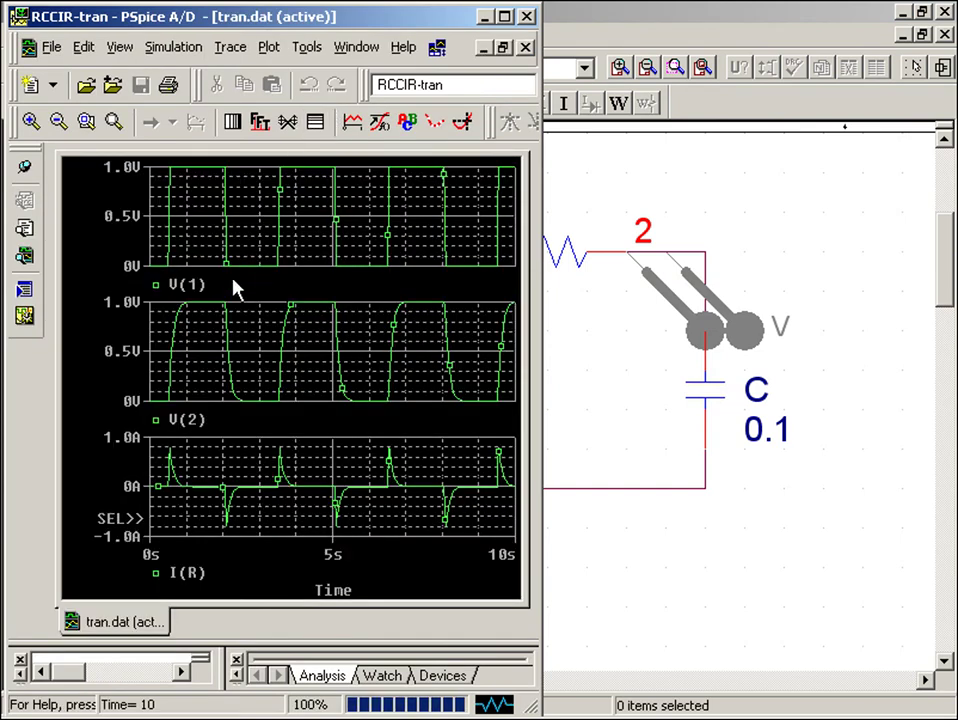
{"action": "left_click", "coordinate": [180, 251]}
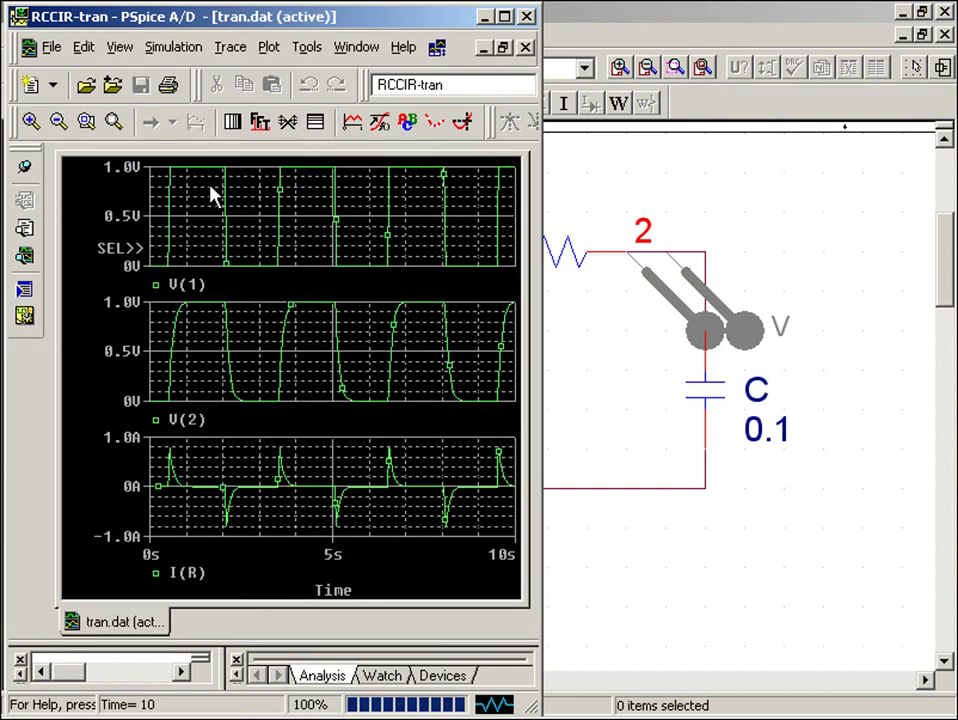
{"action": "left_click", "coordinate": [178, 372]}
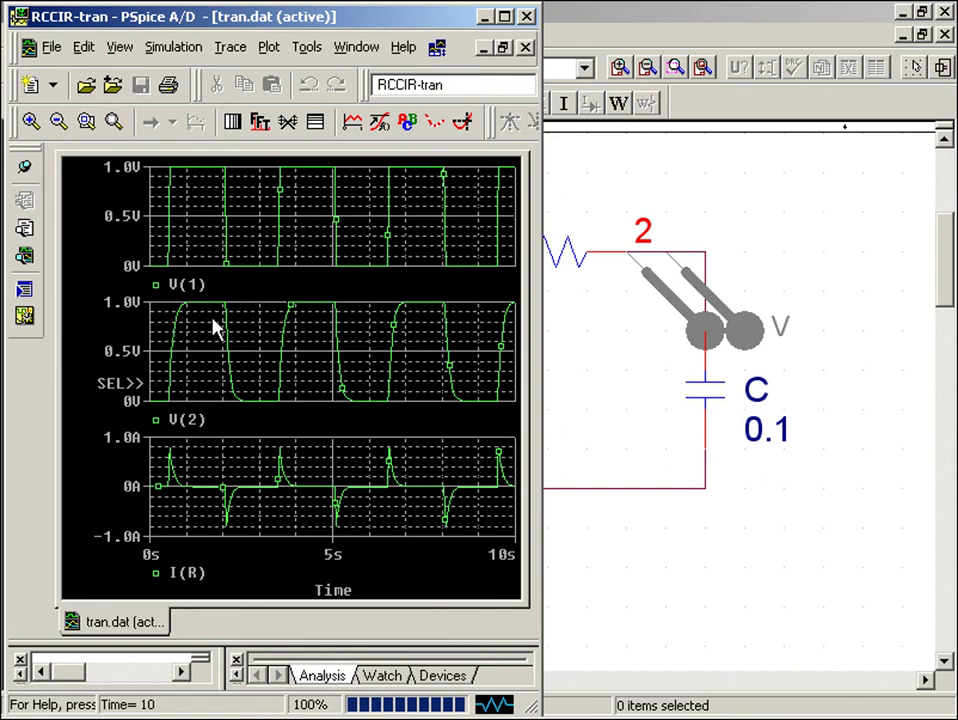
{"action": "left_click", "coordinate": [188, 490]}
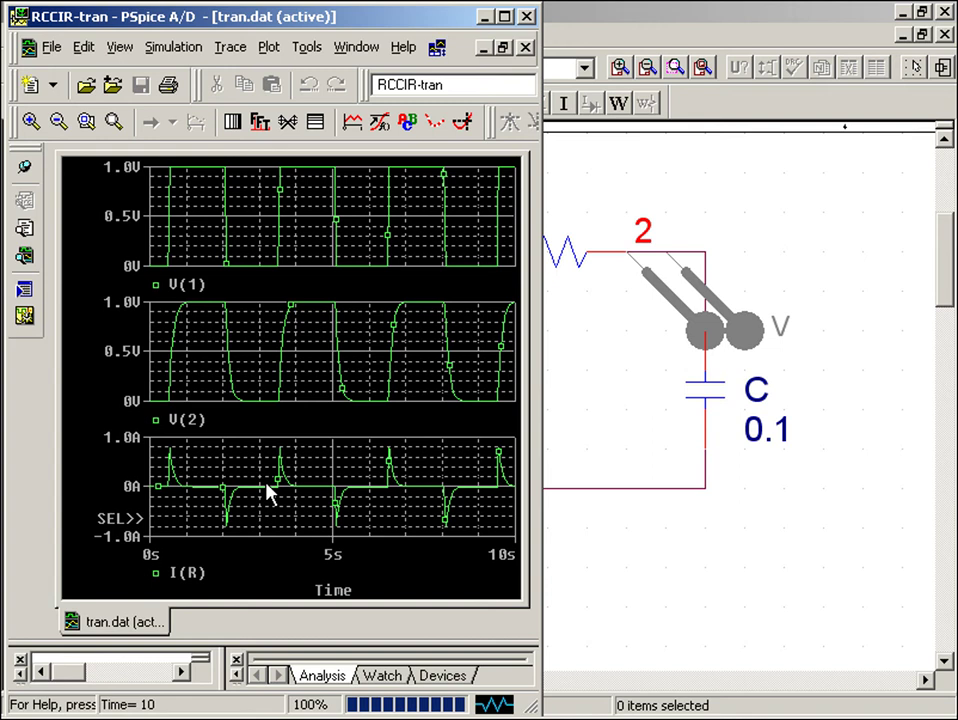
{"action": "left_click", "coordinate": [662, 700]}
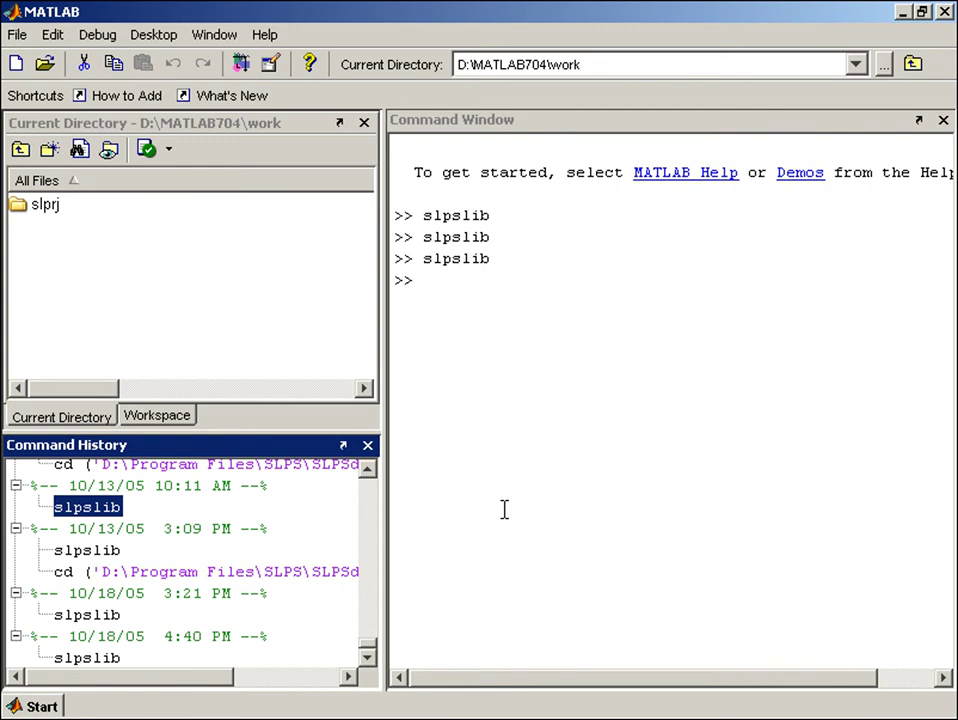
Step: Pick the earlier slpslib command in the MATLAB Command History
{"action": "left_click", "coordinate": [95, 510]}
Step: Open the RC-Circuit example model RCMDL, raise its window, and select the pulse and SLPS blocks
{"action": "double_click", "coordinate": [100, 508]}
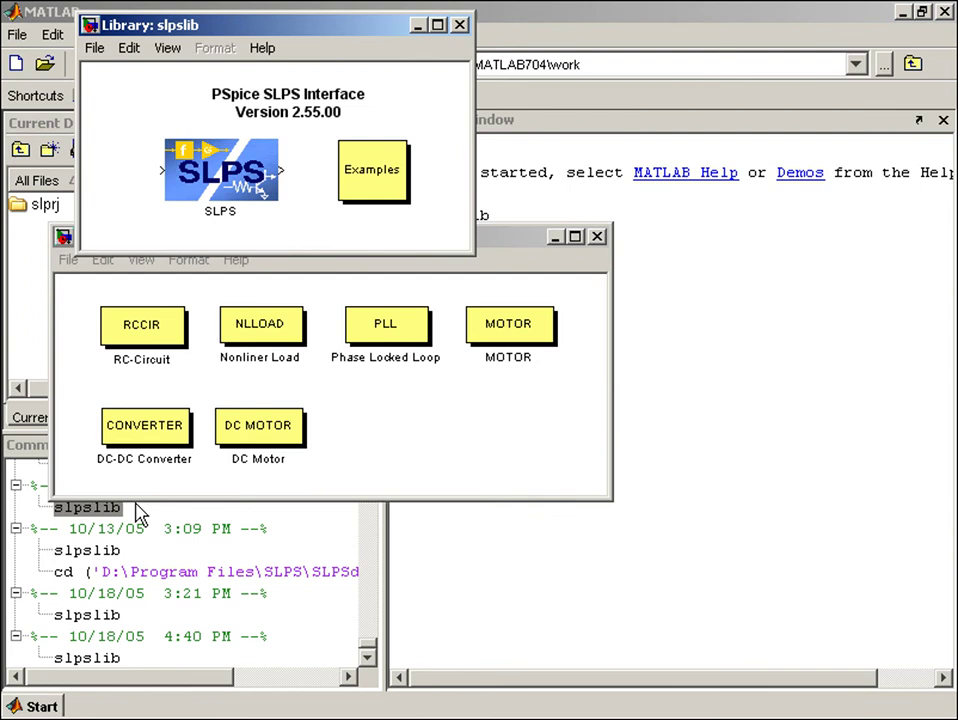
{"action": "double_click", "coordinate": [150, 330]}
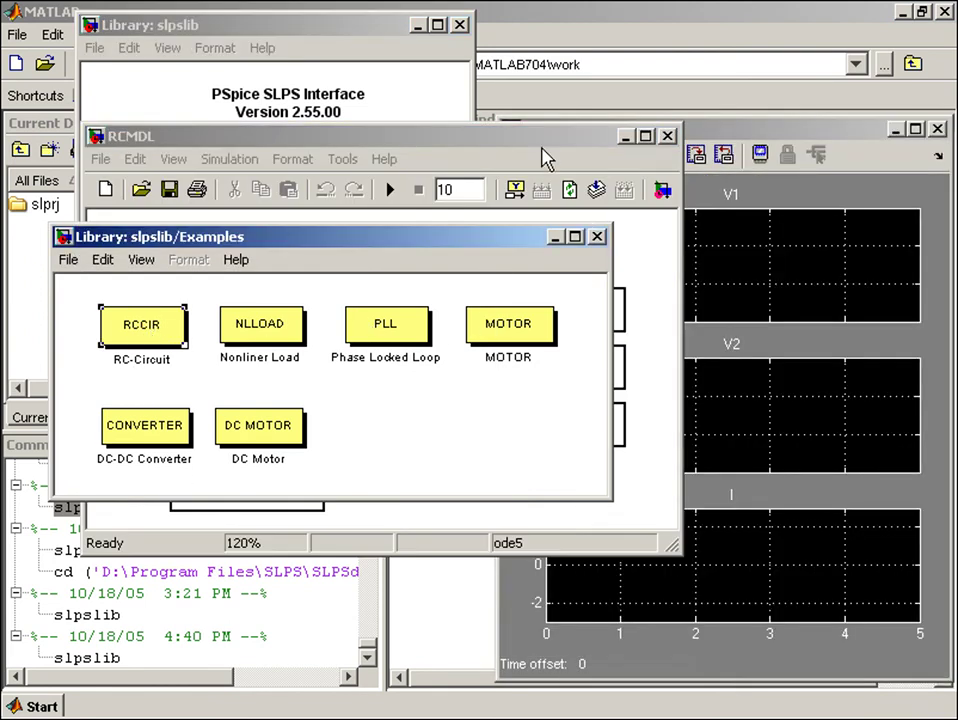
{"action": "left_click", "coordinate": [540, 140]}
{"action": "left_click_drag", "start_coordinate": [530, 145], "coordinate": [523, 50]}
{"action": "left_click", "coordinate": [118, 288]}
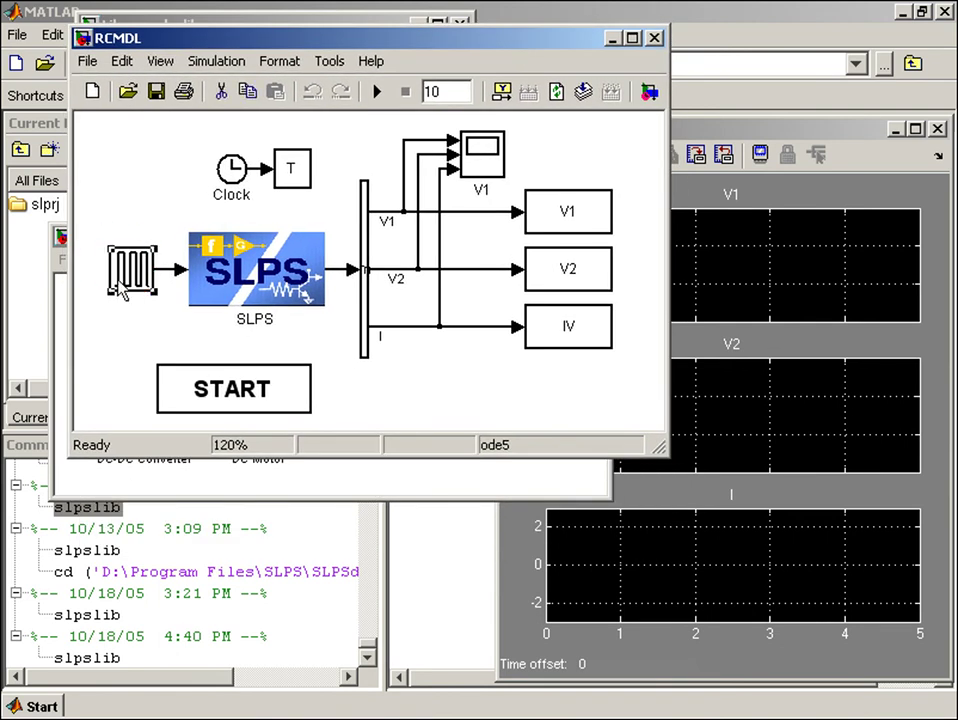
{"action": "left_click", "coordinate": [276, 302]}
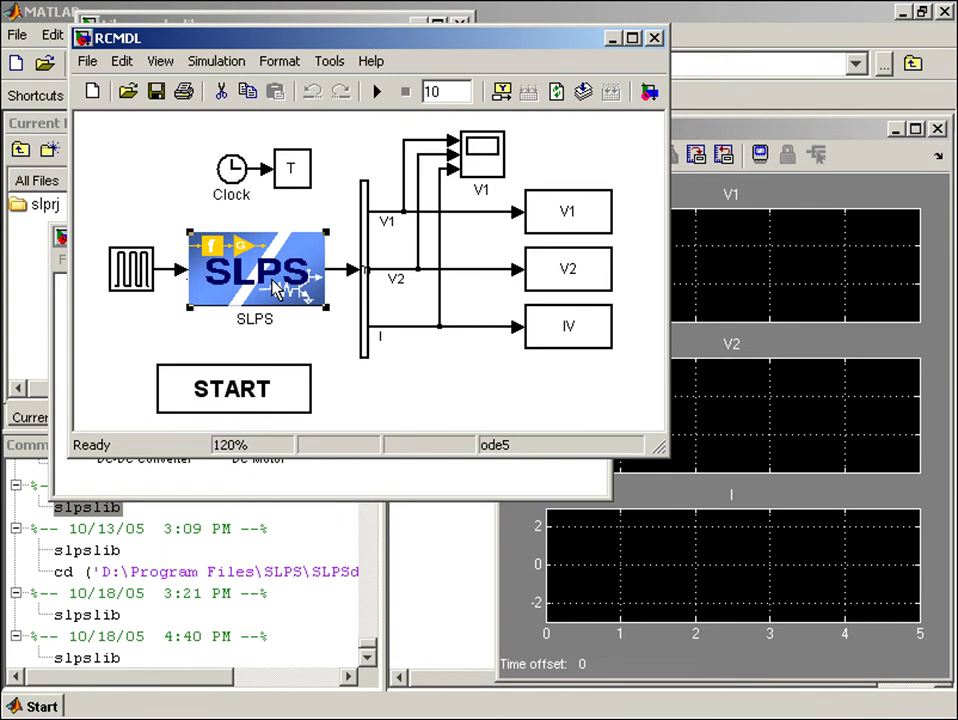
Step: Open the SLPS block settings and highlight the Capture project file RCCIR.opj
{"action": "double_click", "coordinate": [273, 286]}
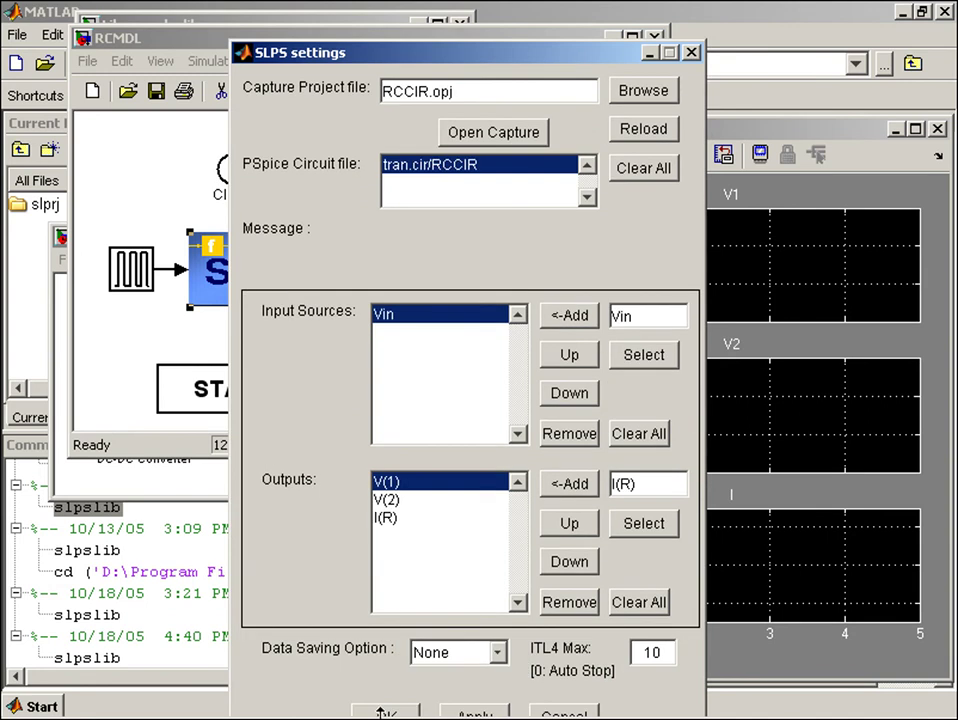
{"action": "left_click", "coordinate": [297, 705]}
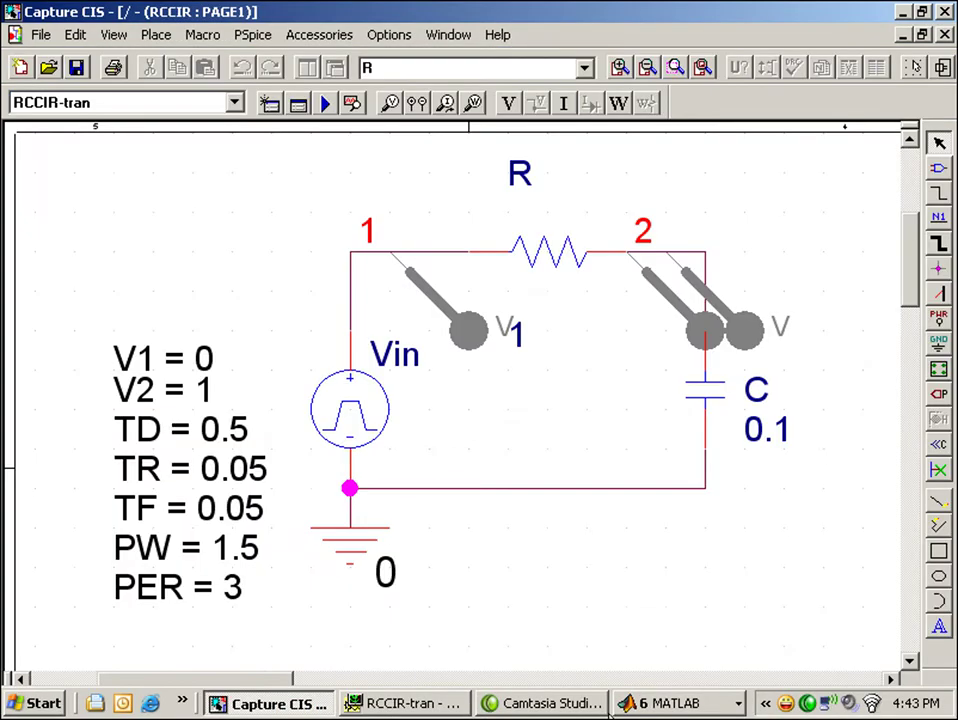
{"action": "left_click", "coordinate": [650, 704]}
{"action": "left_click", "coordinate": [699, 558]}
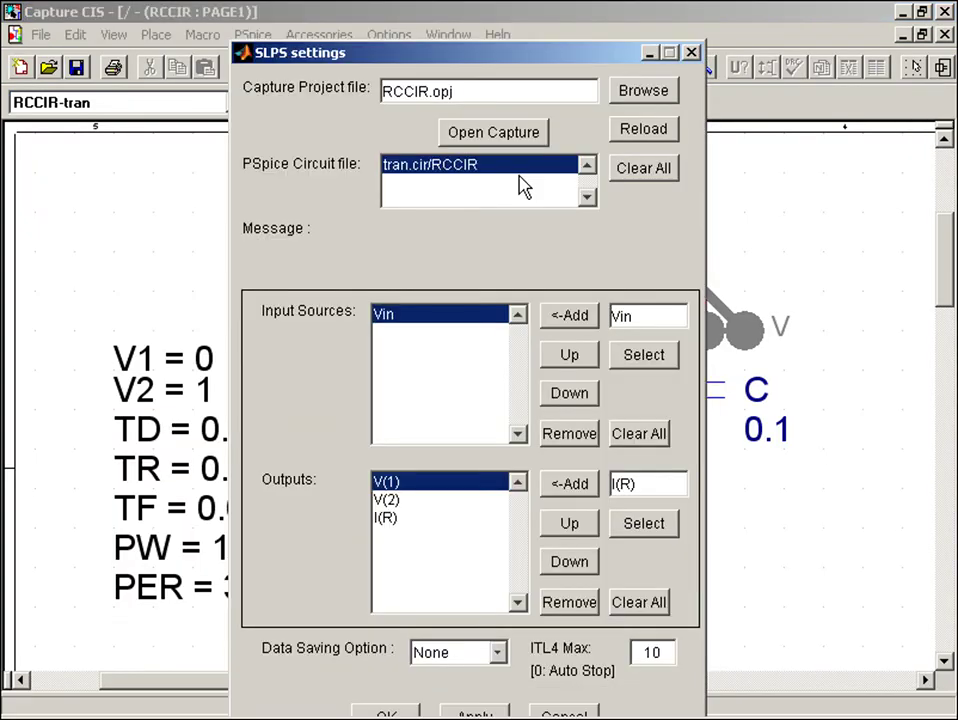
{"action": "left_click_drag", "start_coordinate": [474, 59], "coordinate": [651, 34]}
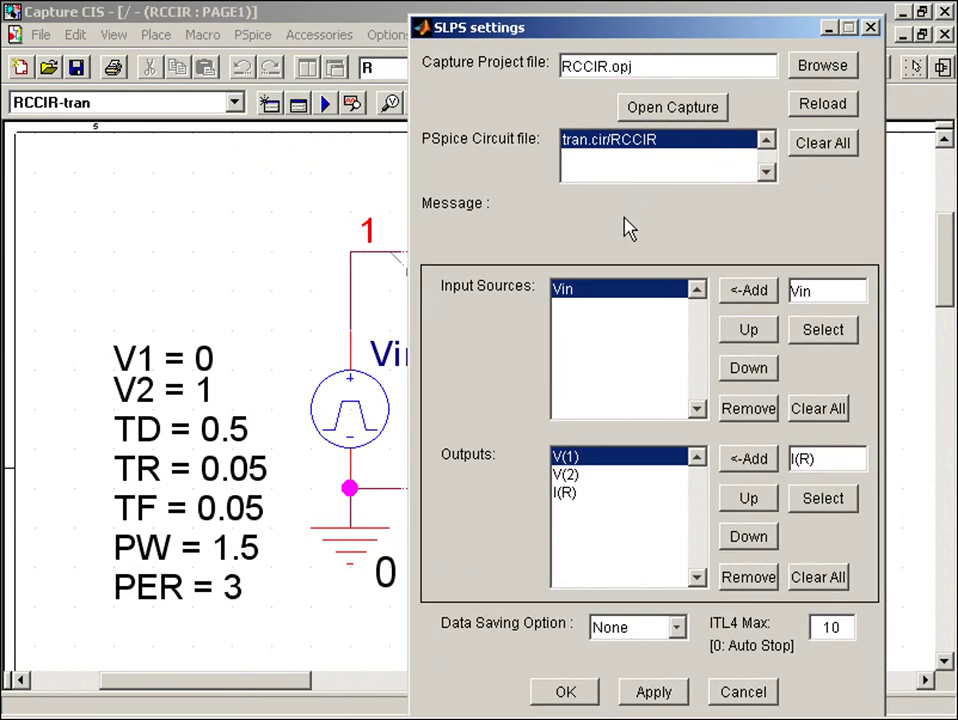
{"action": "left_click", "coordinate": [581, 72]}
{"action": "double_click", "coordinate": [580, 67]}
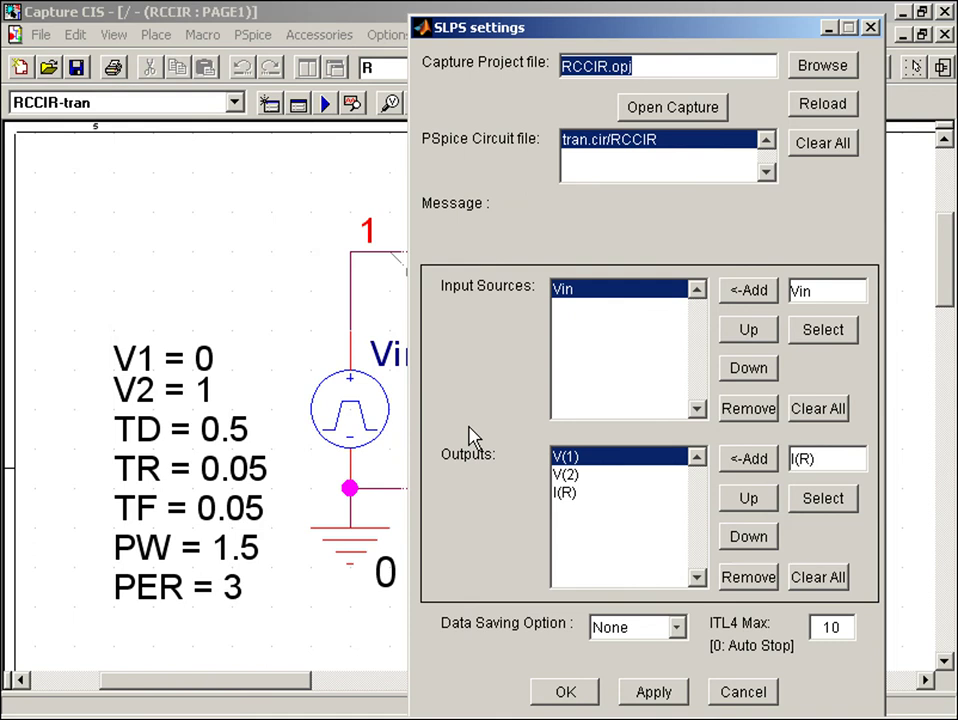
Step: Check the schematic's Vin pulse source, nodes 1 and 2, and resistor R
{"action": "left_click", "coordinate": [541, 298]}
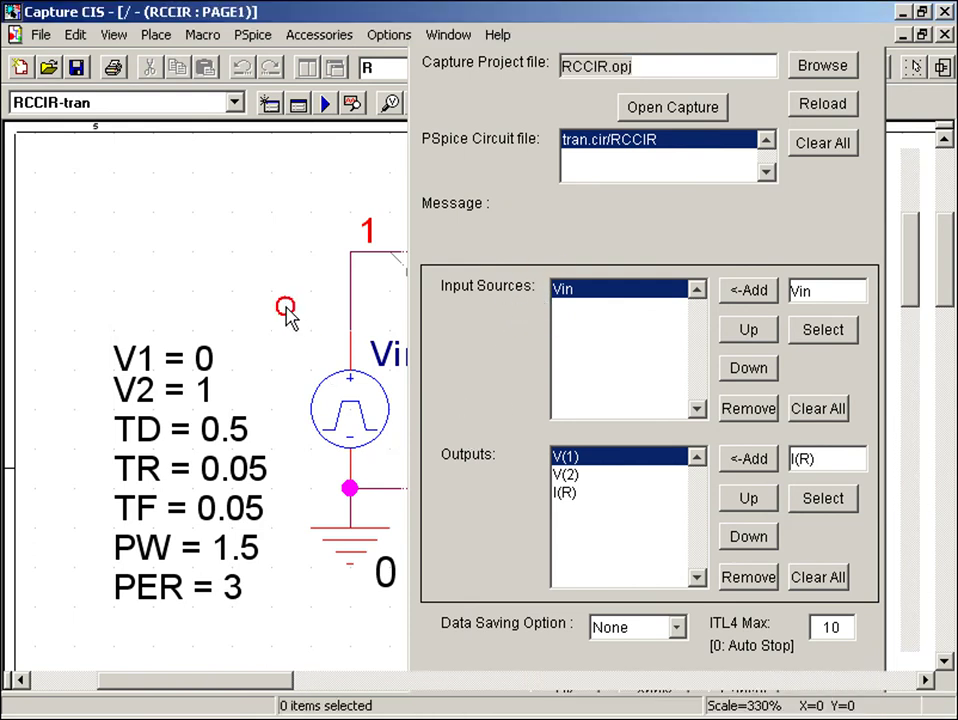
{"action": "left_click", "coordinate": [282, 306]}
{"action": "left_click", "coordinate": [358, 412]}
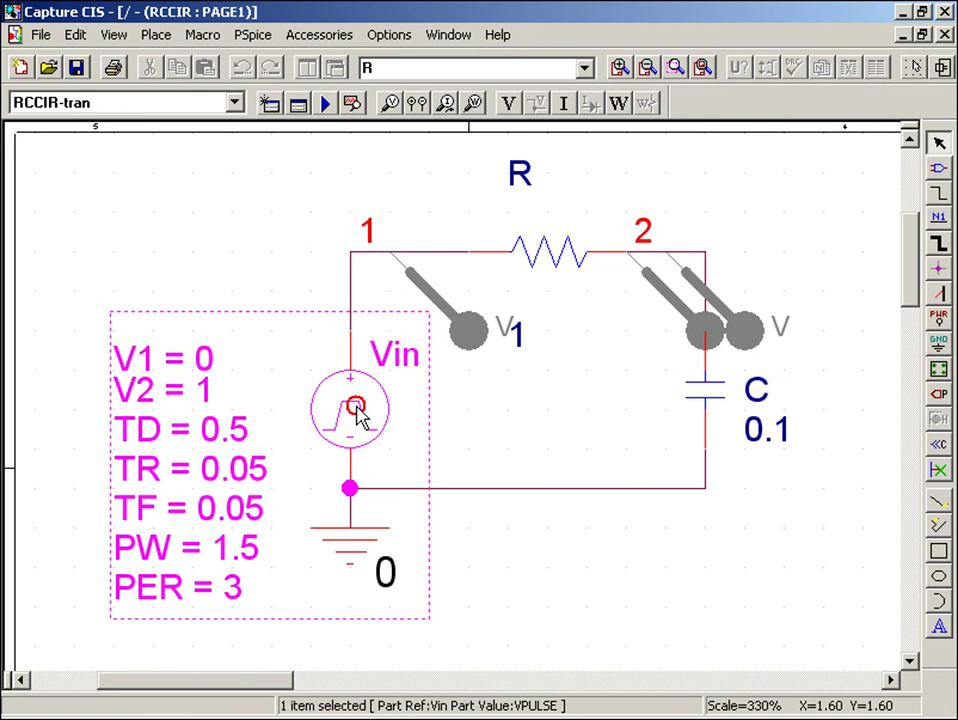
{"action": "left_click", "coordinate": [368, 236]}
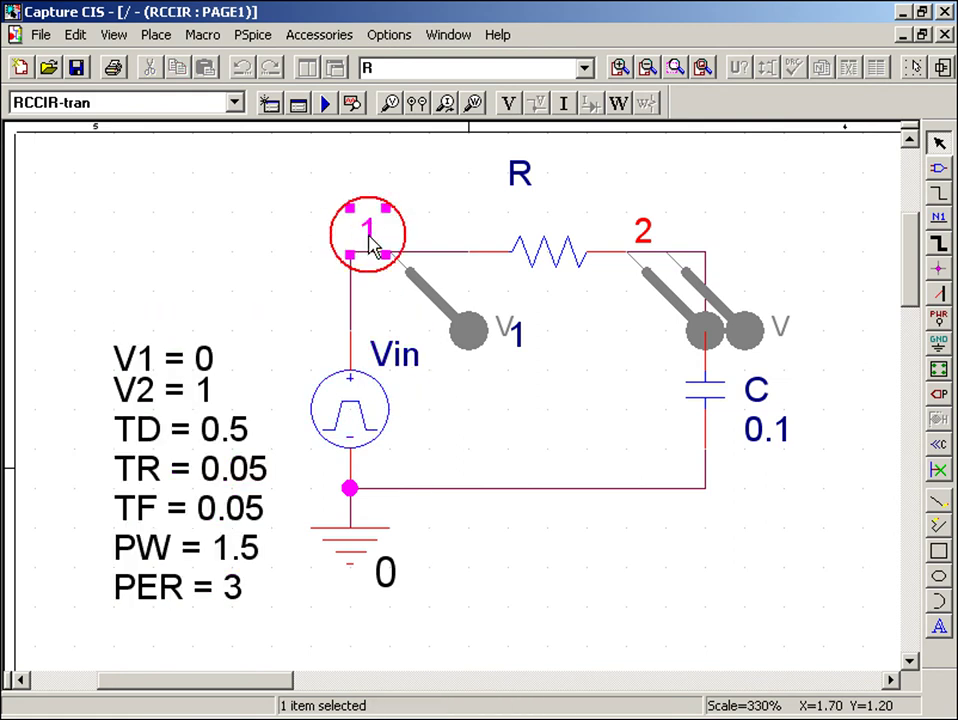
{"action": "left_click", "coordinate": [644, 238]}
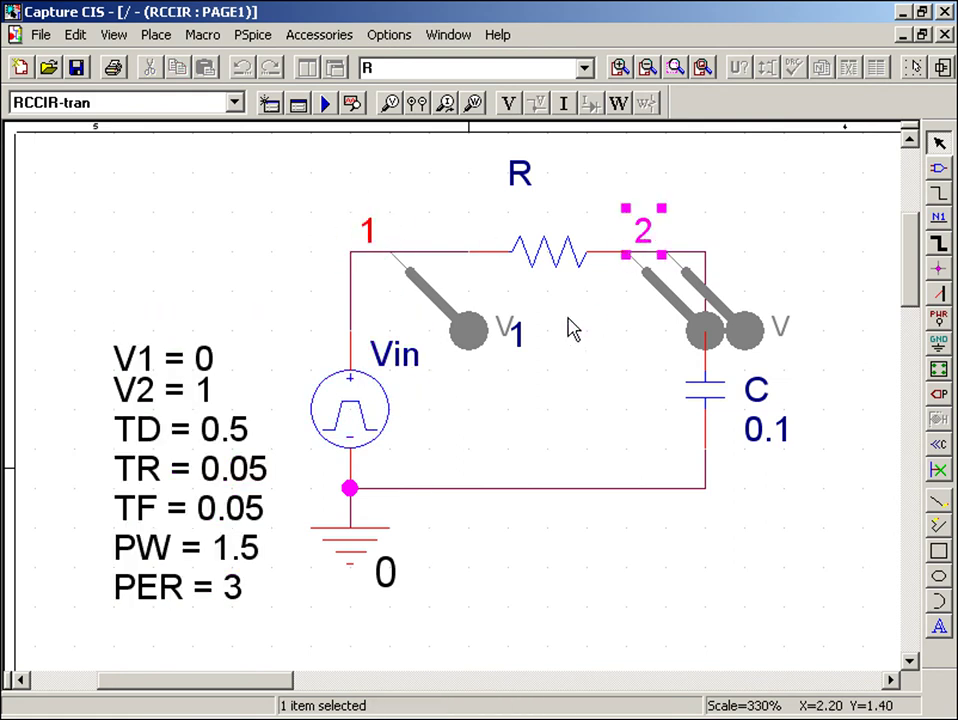
{"action": "left_click", "coordinate": [544, 276]}
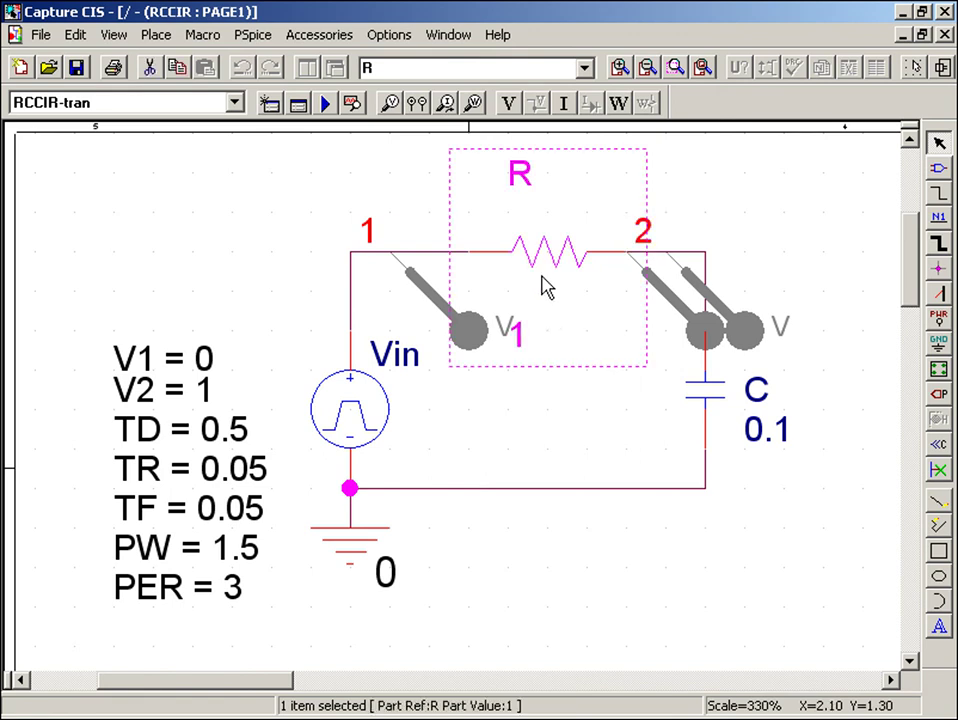
{"action": "left_click", "coordinate": [680, 703]}
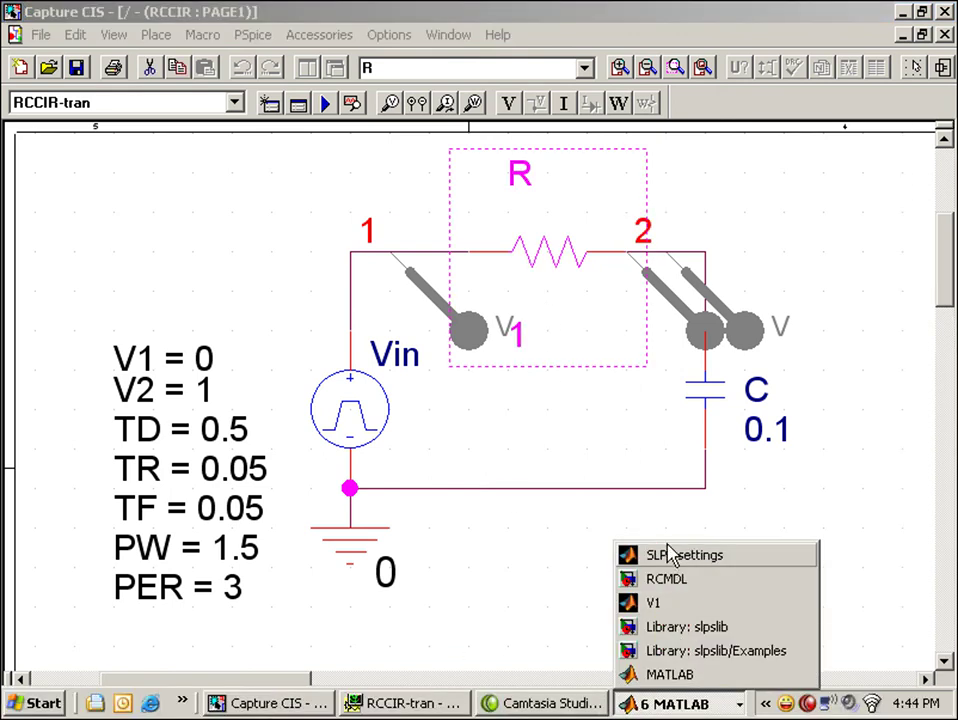
Step: Run the RCMDL co-simulation and open the V1 scope to view V1, V2 and I
{"action": "left_click", "coordinate": [678, 551]}
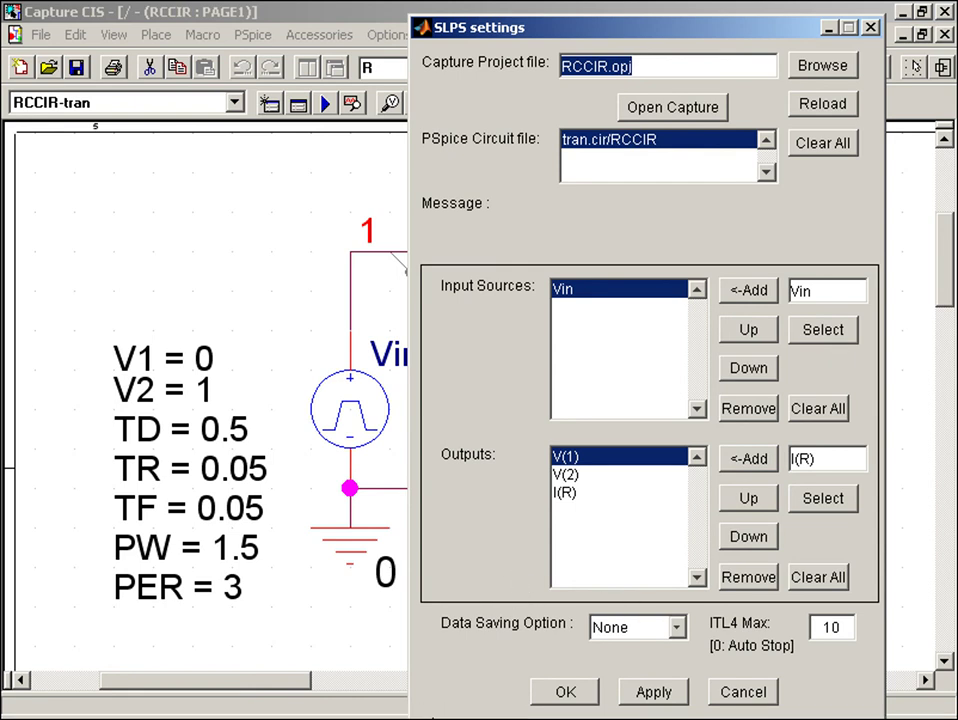
{"action": "left_click", "coordinate": [650, 704]}
{"action": "left_click", "coordinate": [665, 578]}
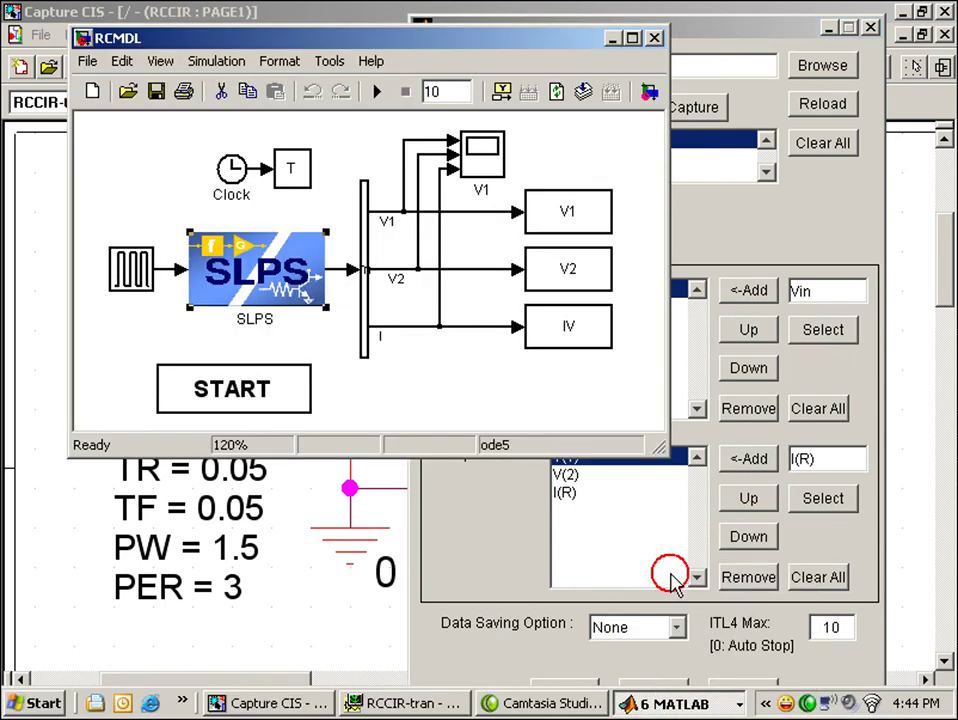
{"action": "left_click", "coordinate": [376, 91]}
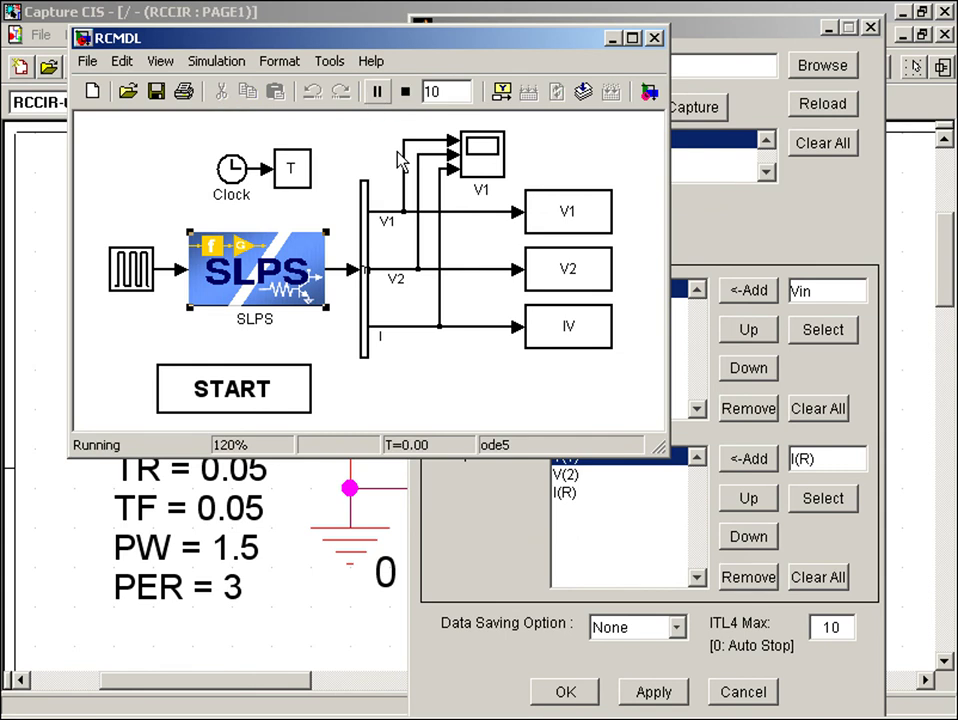
{"action": "double_click", "coordinate": [484, 157]}
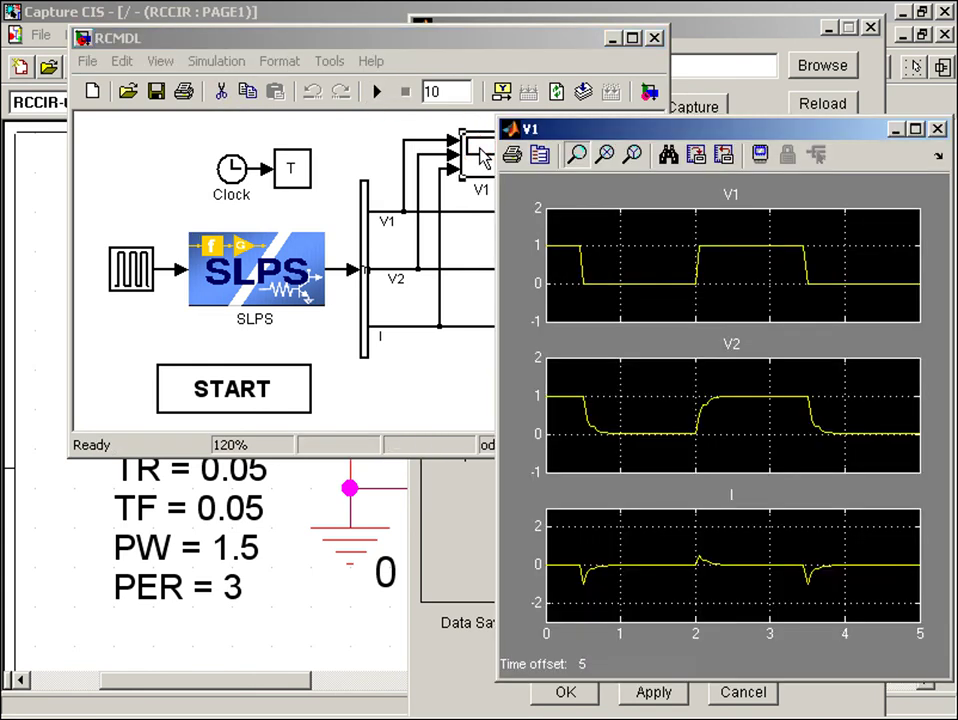
Step: Autoscale the scope to the full 0–10 s run and bring up the PSpice Probe plots
{"action": "left_click", "coordinate": [668, 157]}
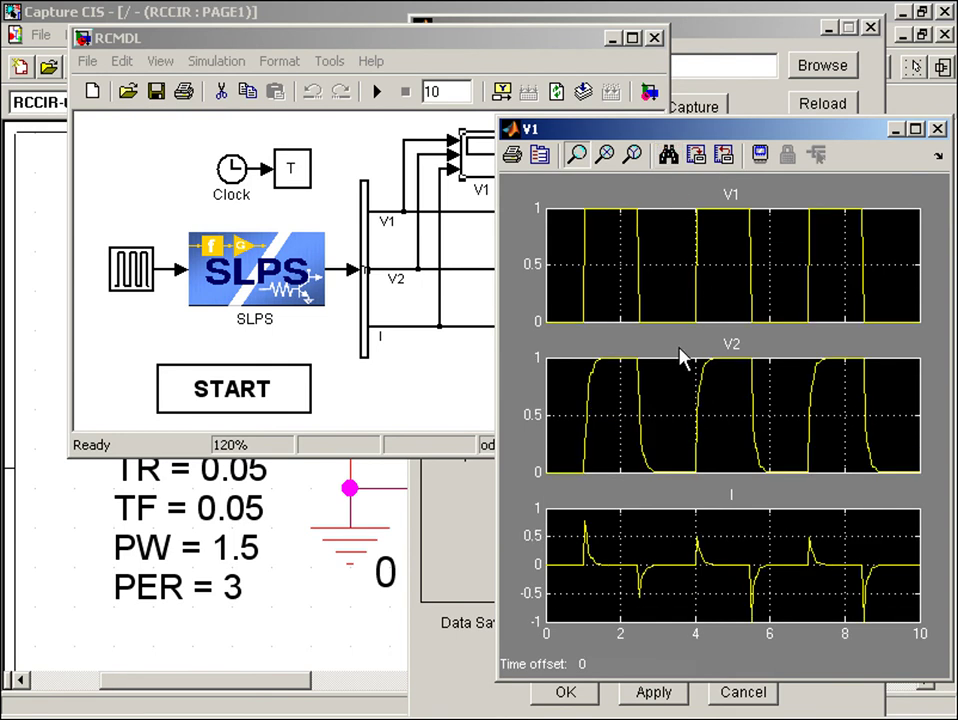
{"action": "mouse_move", "coordinate": [665, 716]}
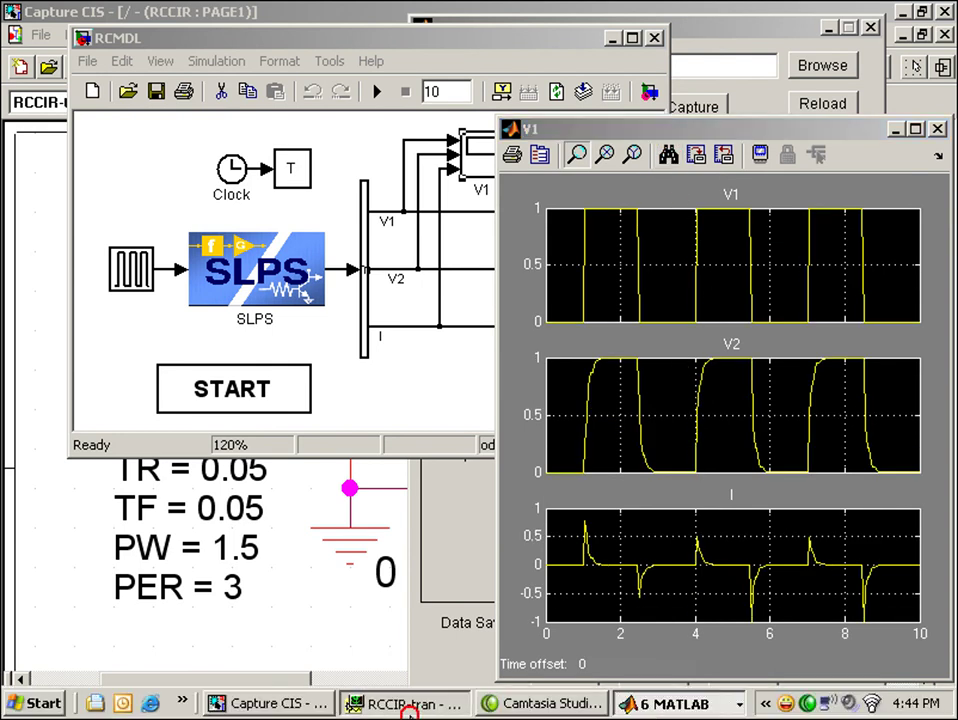
{"action": "left_click", "coordinate": [403, 704]}
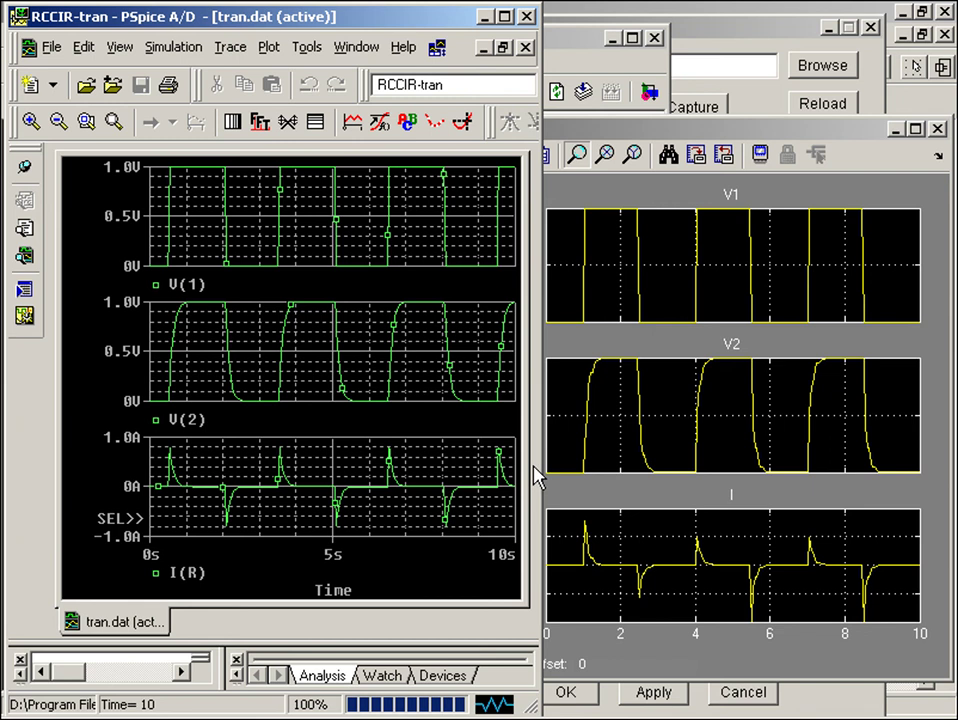
Step: Change the capacitor C value from 0.1 to 1 on the schematic
{"action": "mouse_move", "coordinate": [221, 705]}
{"action": "left_click", "coordinate": [263, 706]}
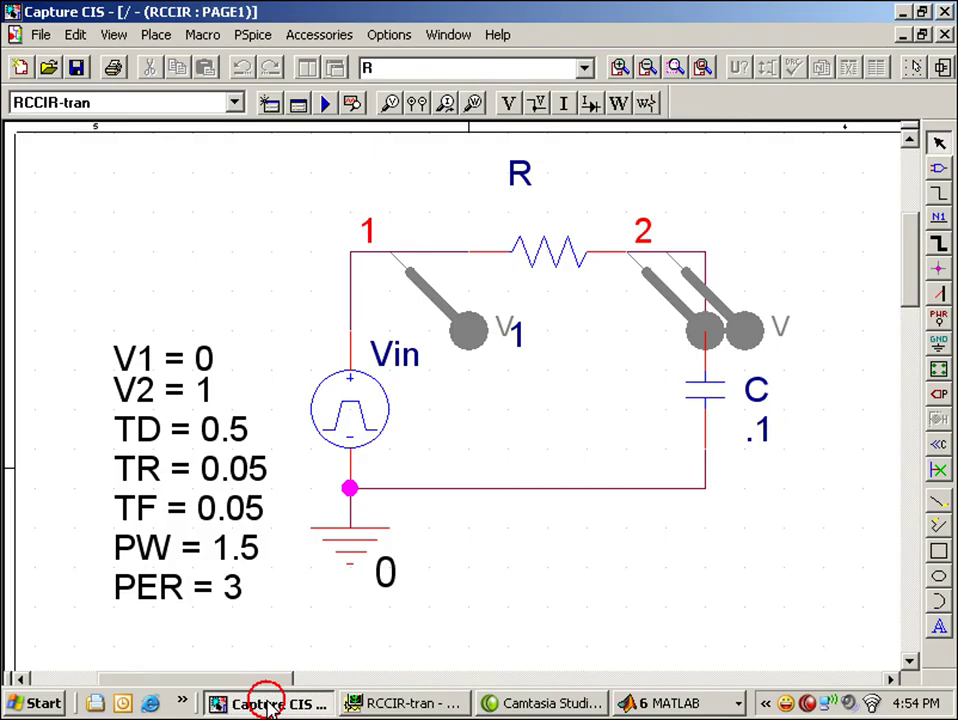
{"action": "double_click", "coordinate": [762, 440]}
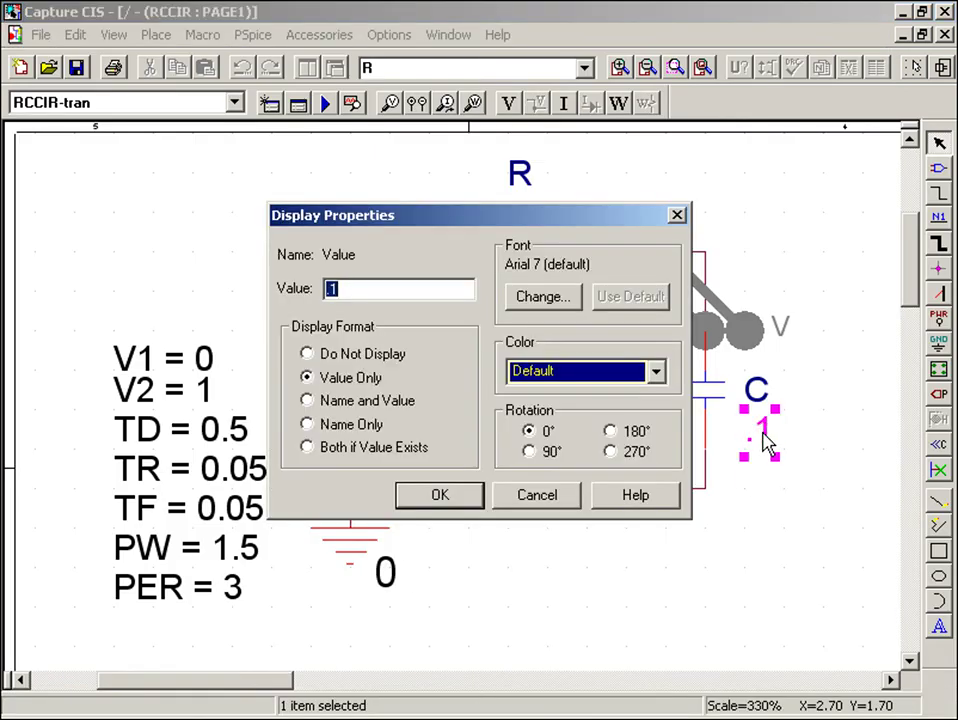
{"action": "type", "text": "1"}
{"action": "key", "text": "Return"}
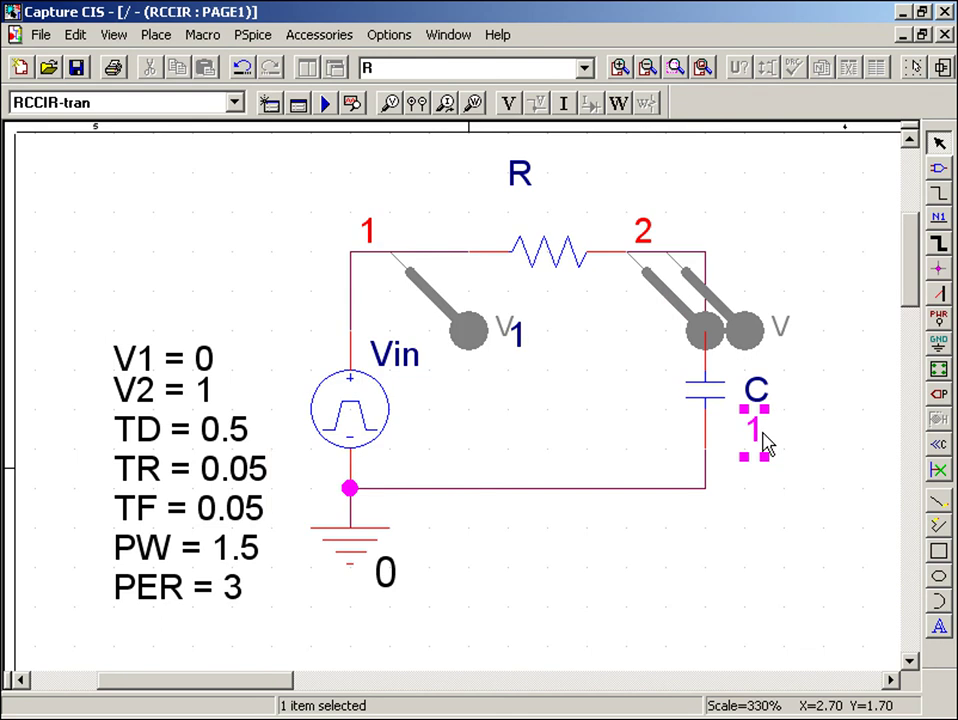
{"action": "left_click", "coordinate": [786, 494]}
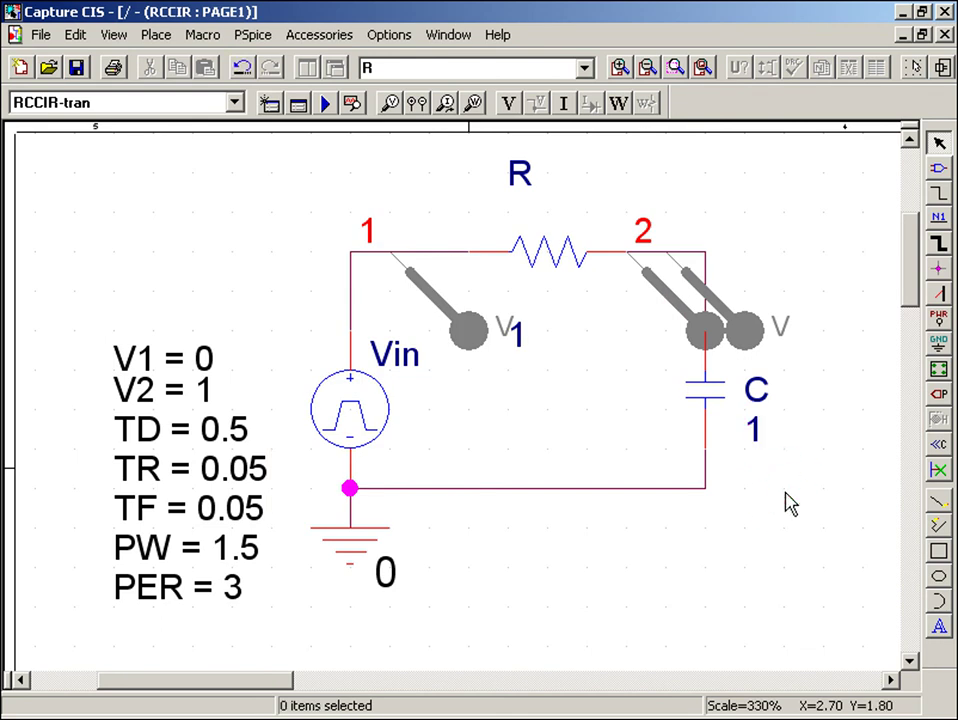
Step: Regenerate the netlist and confirm its capacitor line reads C_C 0 2 1
{"action": "left_click", "coordinate": [252, 35]}
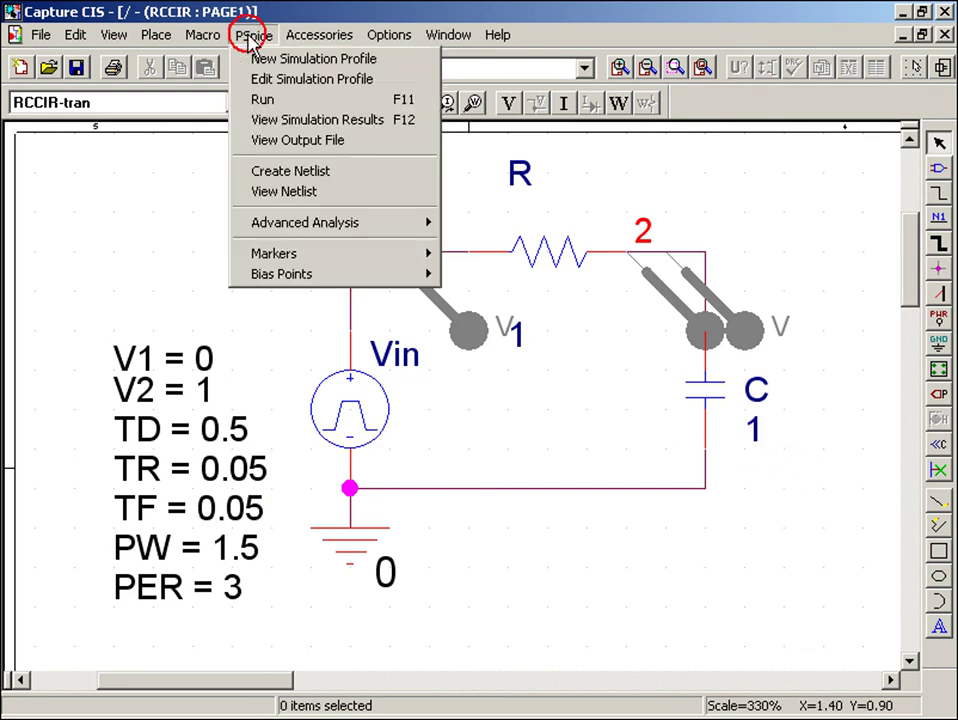
{"action": "left_click", "coordinate": [305, 172]}
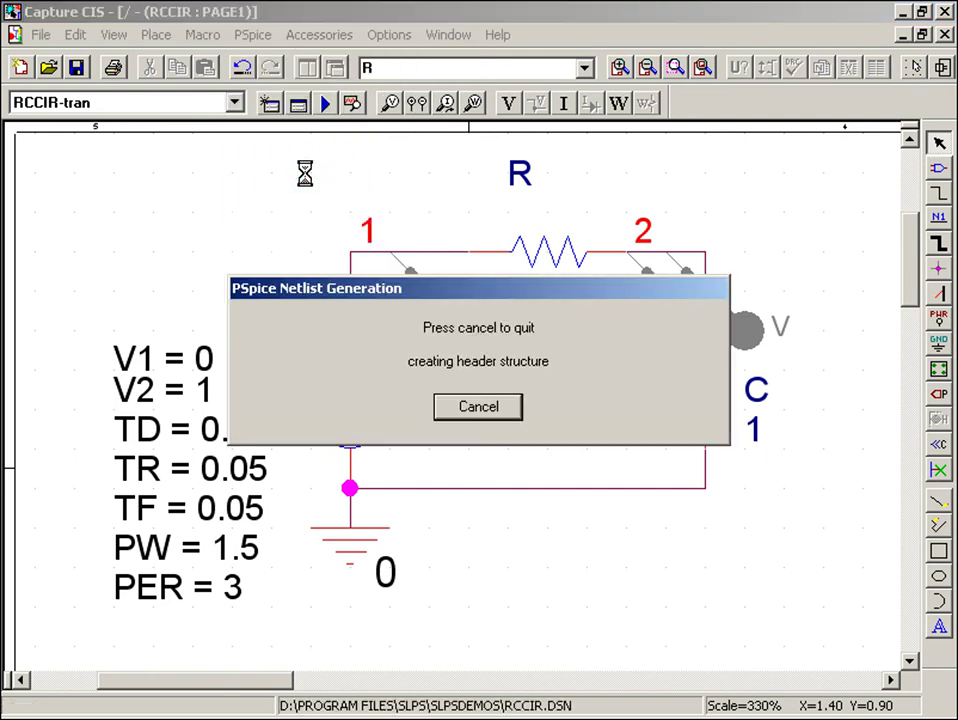
{"action": "left_click", "coordinate": [250, 42]}
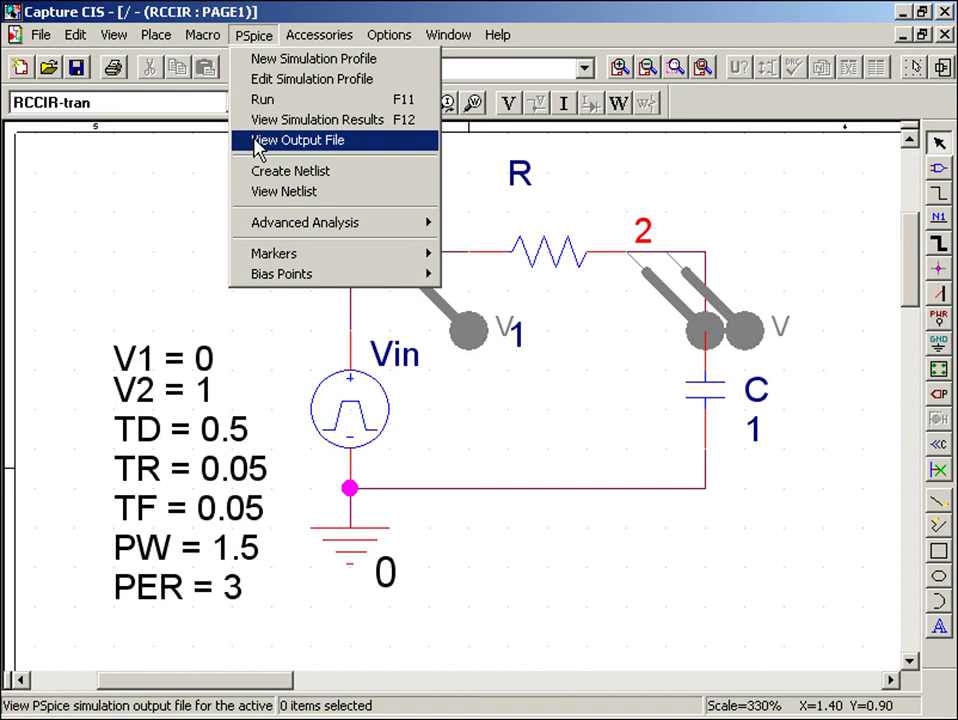
{"action": "left_click", "coordinate": [257, 206]}
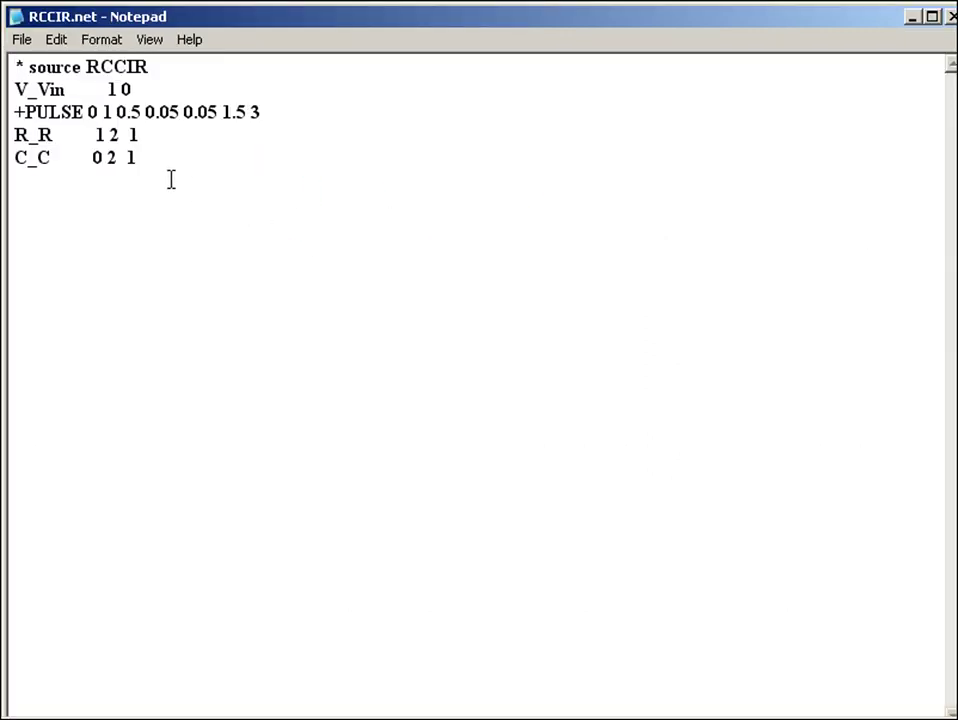
{"action": "left_click", "coordinate": [147, 163]}
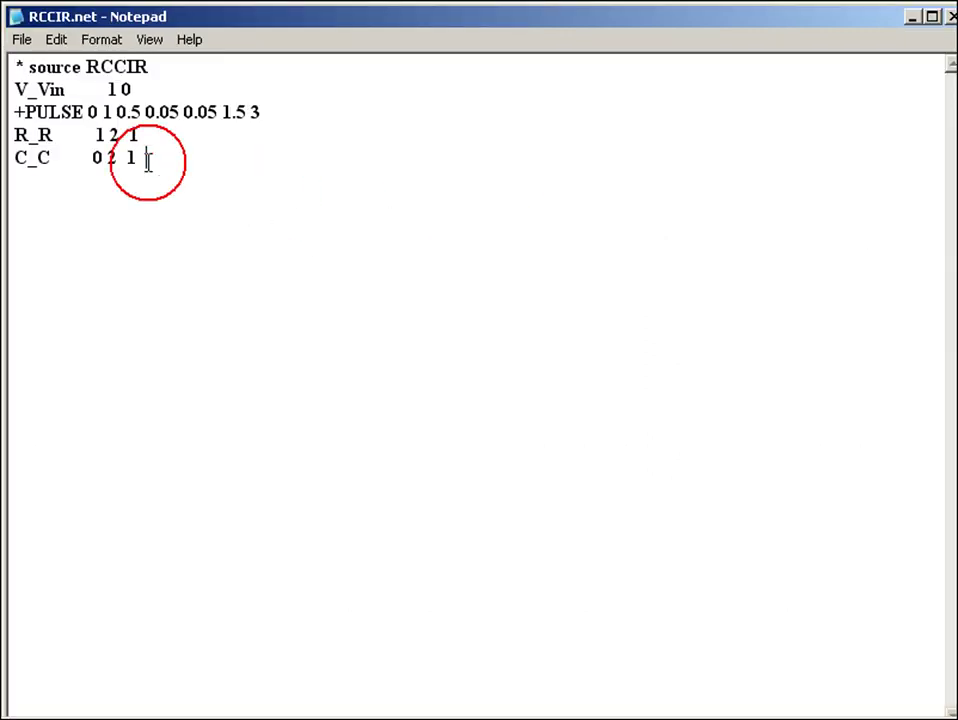
{"action": "double_click", "coordinate": [148, 162]}
{"action": "left_click", "coordinate": [160, 162]}
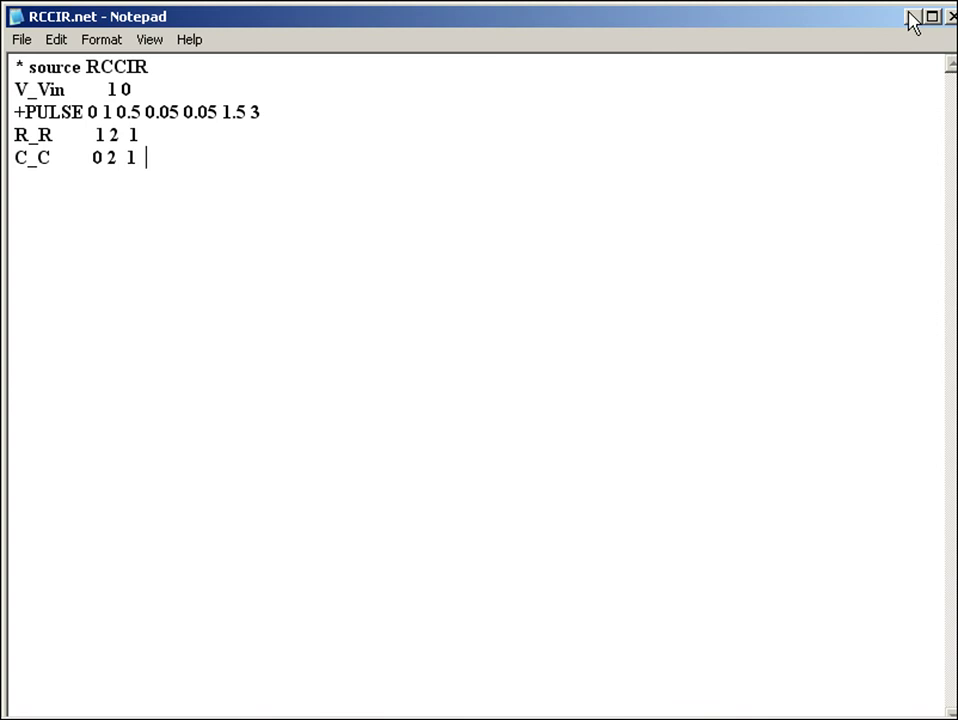
{"action": "left_click", "coordinate": [951, 16]}
Step: Rerun the RCMDL co-simulation with C = 1 and open the V1 scope
{"action": "left_click", "coordinate": [680, 702]}
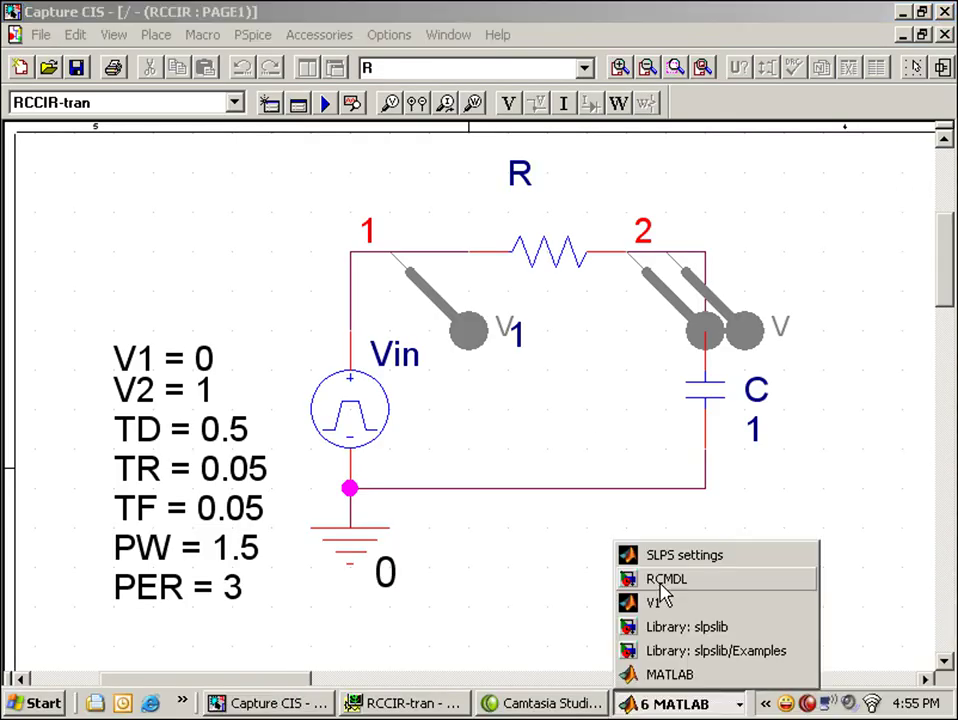
{"action": "left_click", "coordinate": [661, 588]}
{"action": "left_click", "coordinate": [468, 147]}
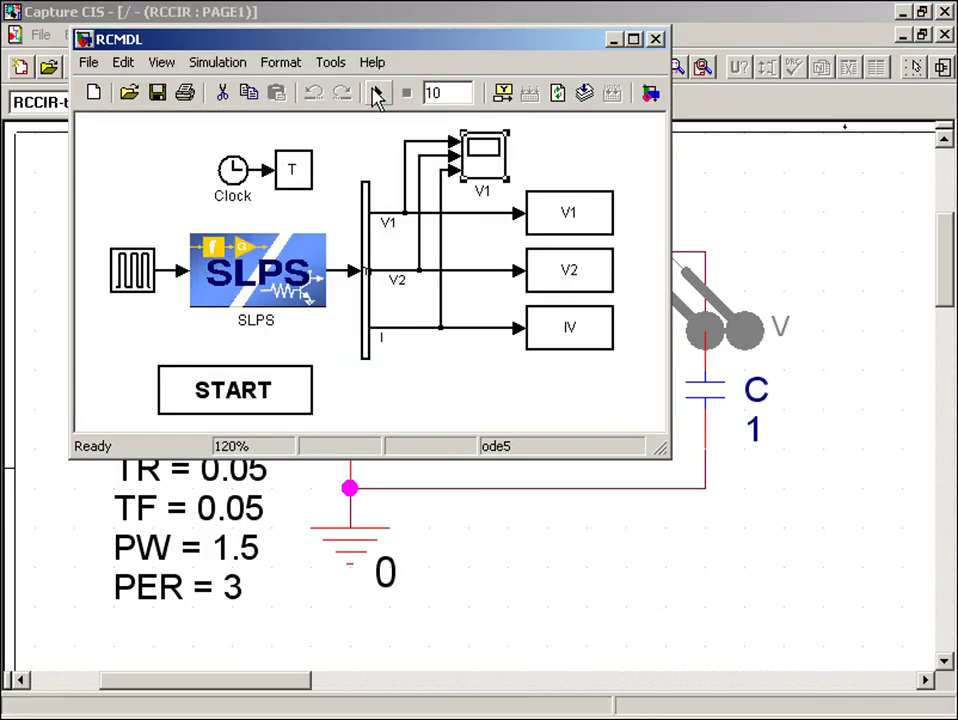
{"action": "left_click", "coordinate": [378, 92]}
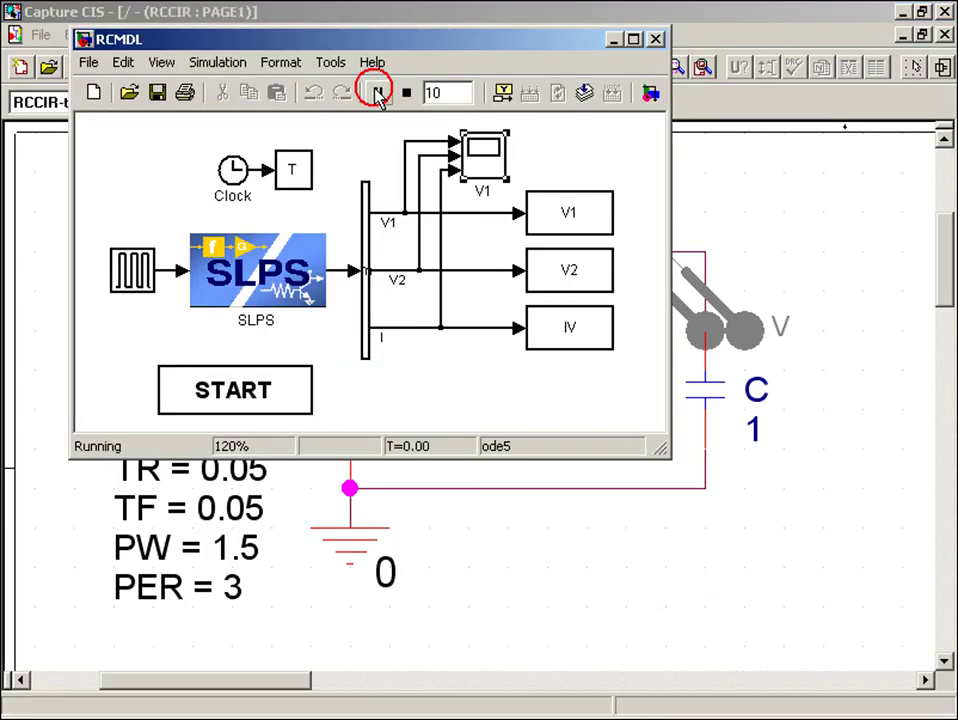
{"action": "double_click", "coordinate": [488, 152]}
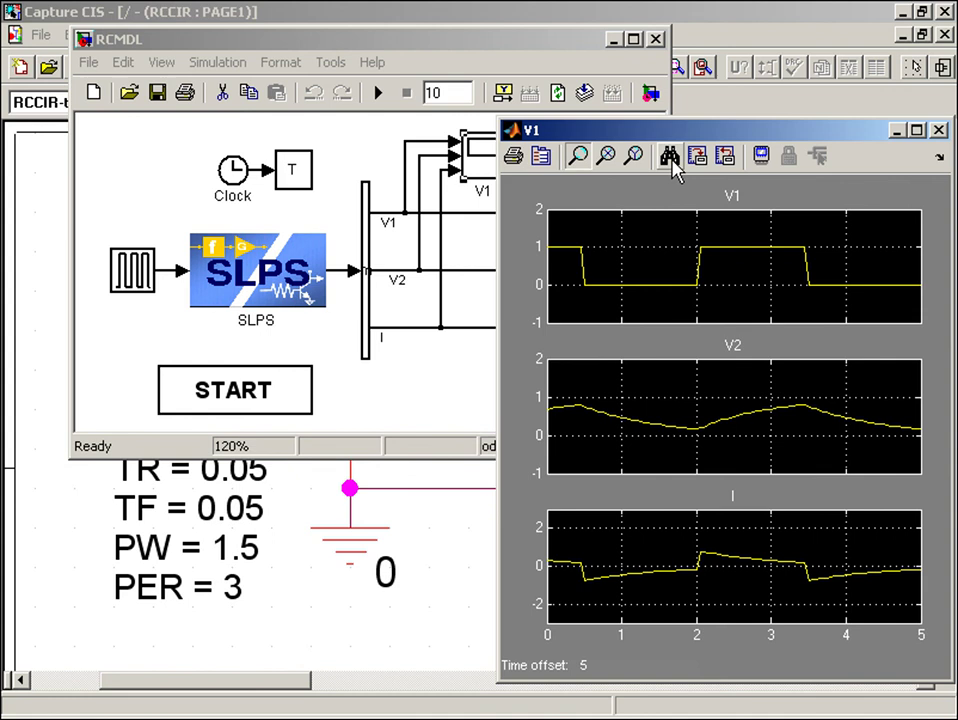
Step: Autoscale the scope, showing V2 peaking near 0.8 V, then bring PSpice Probe forward
{"action": "left_click", "coordinate": [672, 162]}
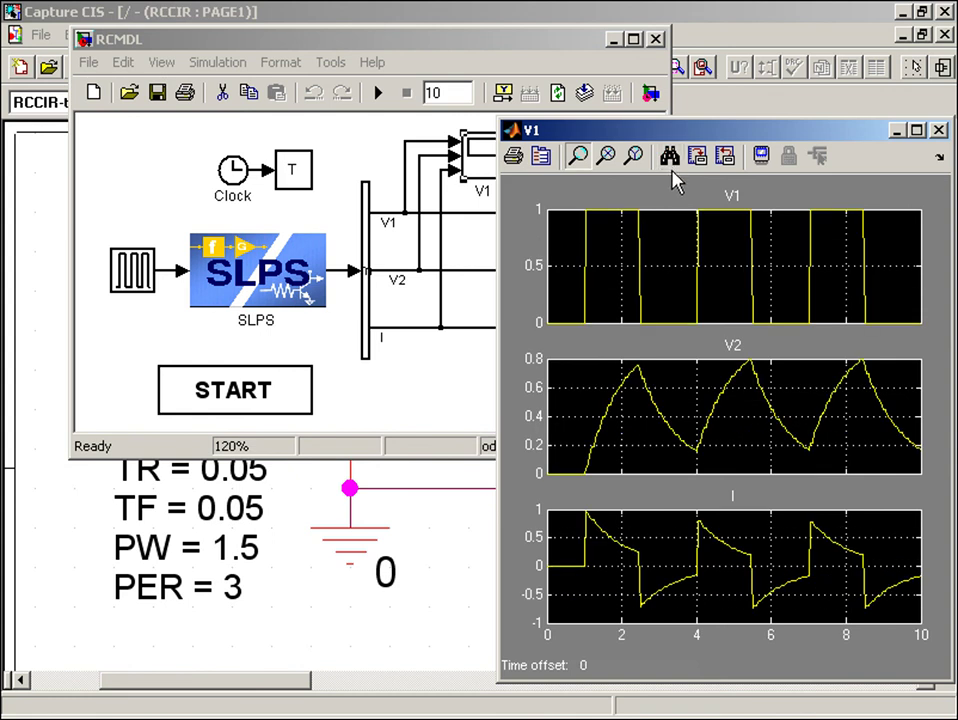
{"action": "mouse_move", "coordinate": [649, 715]}
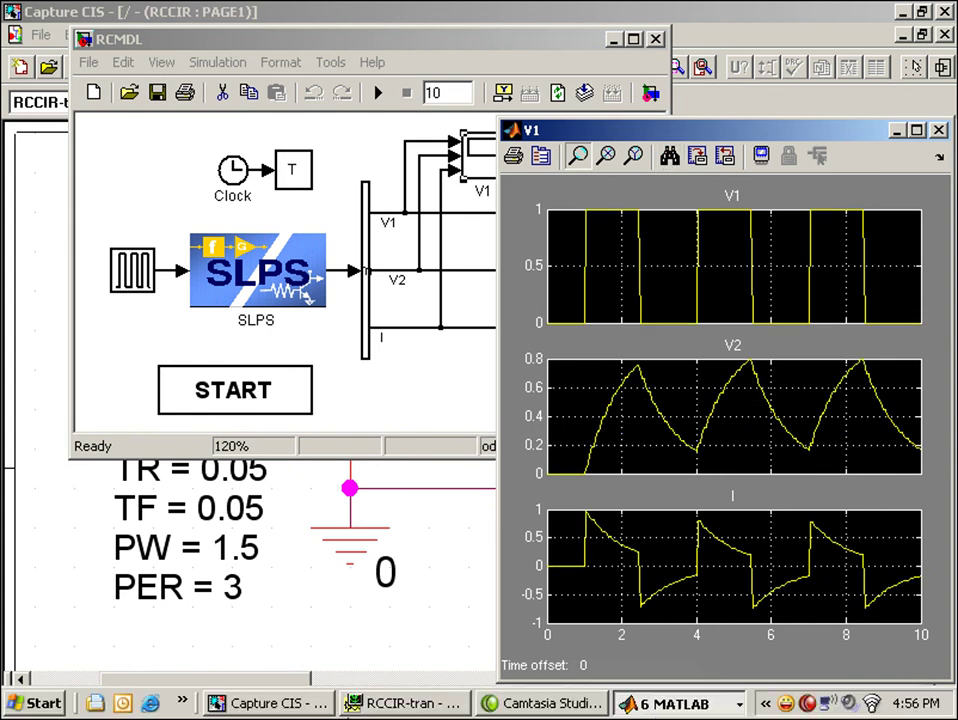
{"action": "left_click", "coordinate": [374, 703]}
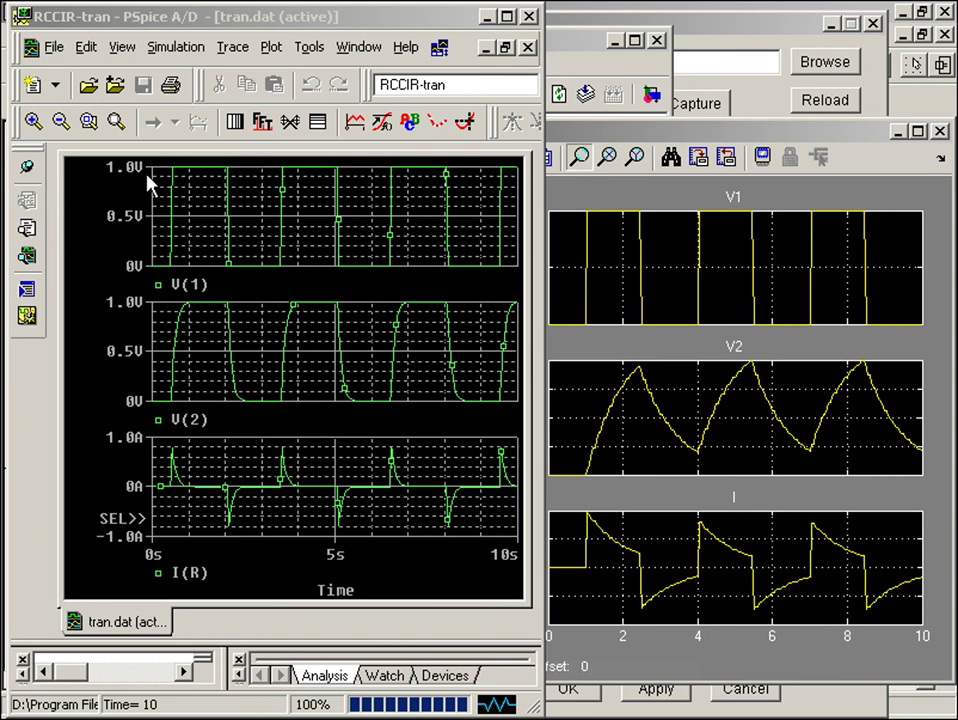
Step: Rerun the RCCIR-tran simulation from the Simulation menu
{"action": "left_click", "coordinate": [173, 46]}
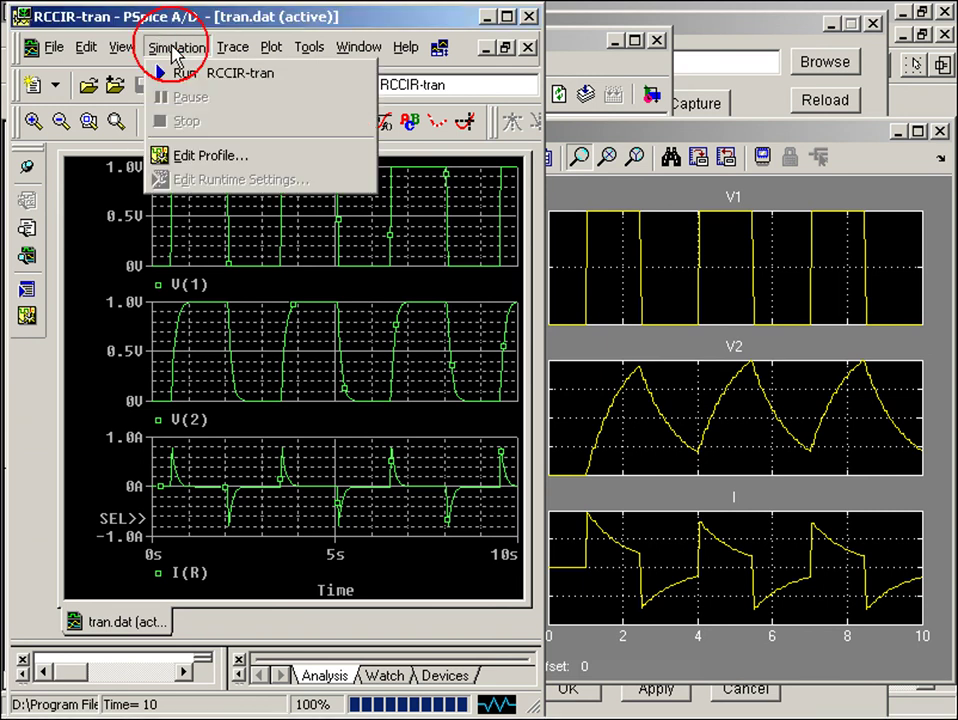
{"action": "left_click", "coordinate": [195, 71]}
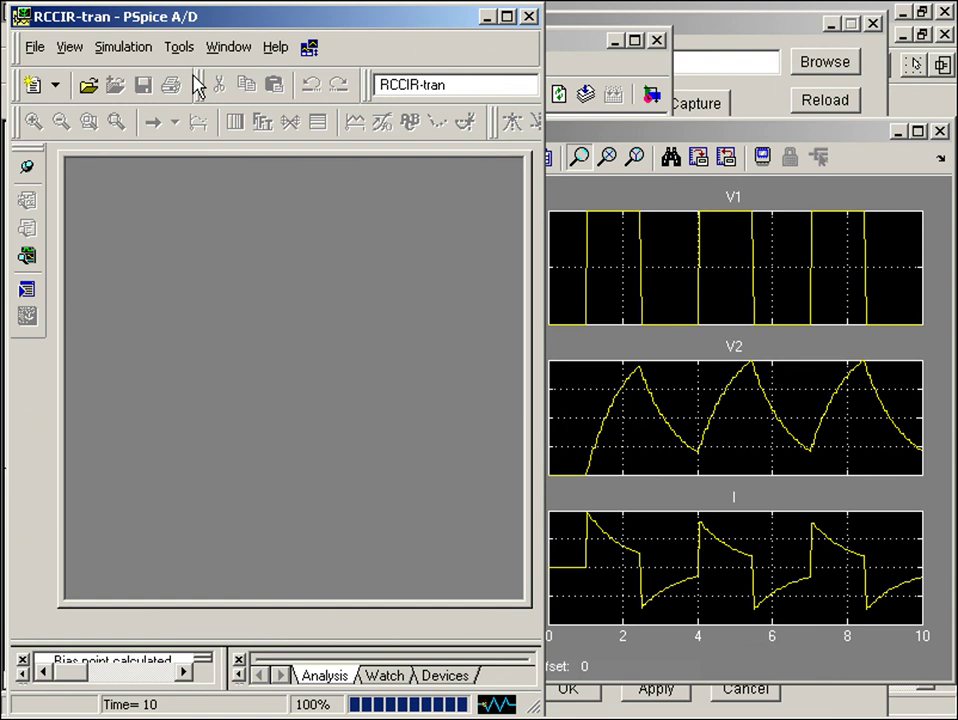